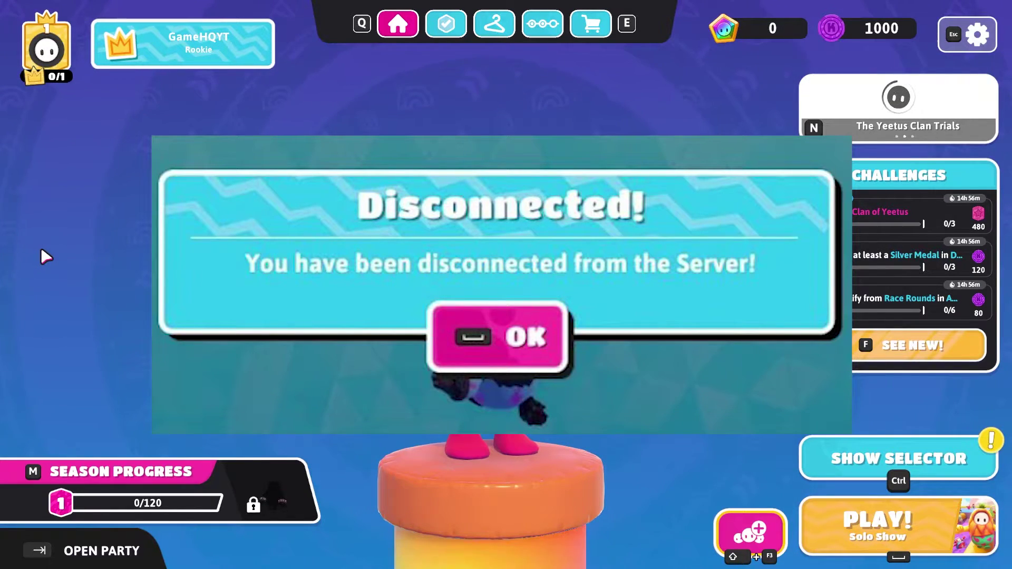
# Step: Acknowledge the Fall Guys Disconnected message and exit the game to the desktop
pyautogui.press('space')
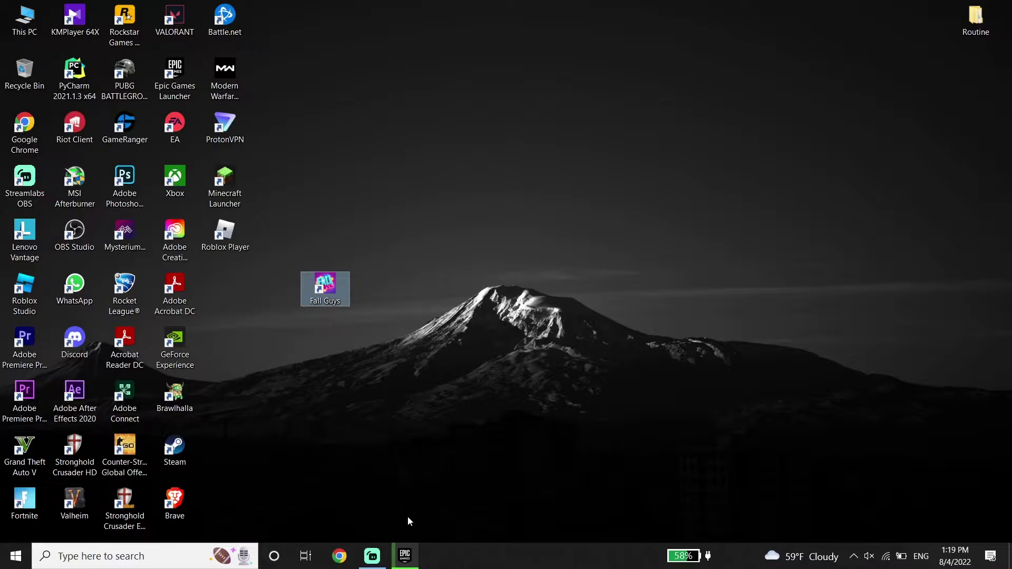
# Step: Bring up the Epic Games Launcher and show the Library with Fall Guys
pyautogui.click(409, 552)
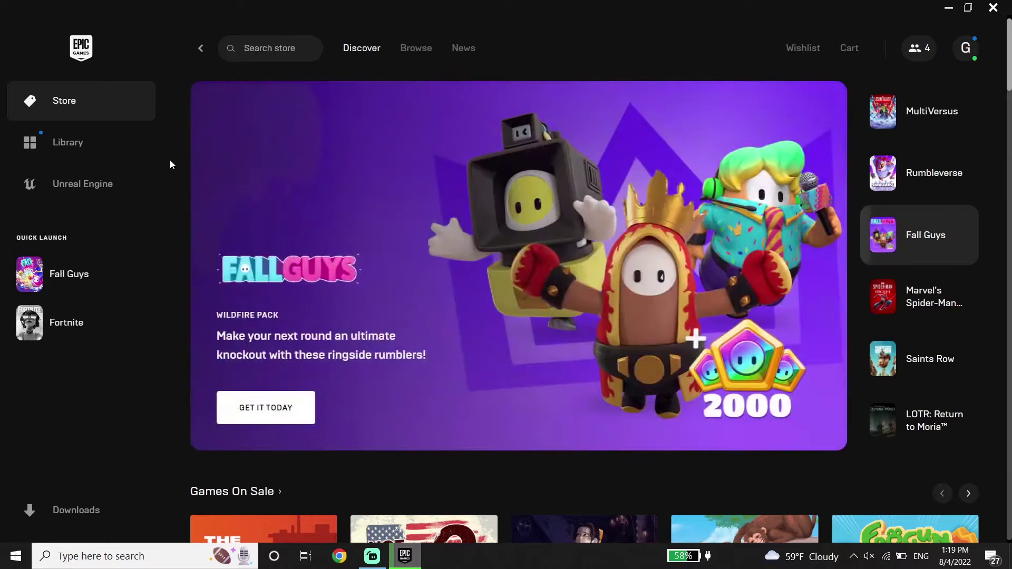
pyautogui.click(87, 152)
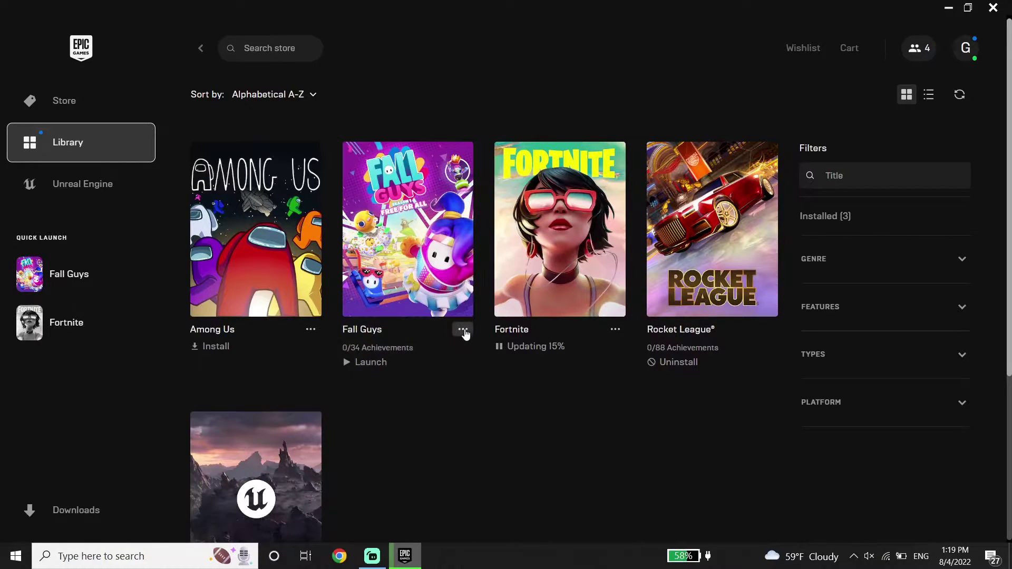
# Step: Run Verify Files from Fall Guys' Manage settings, then close the dialog
pyautogui.click(464, 335)
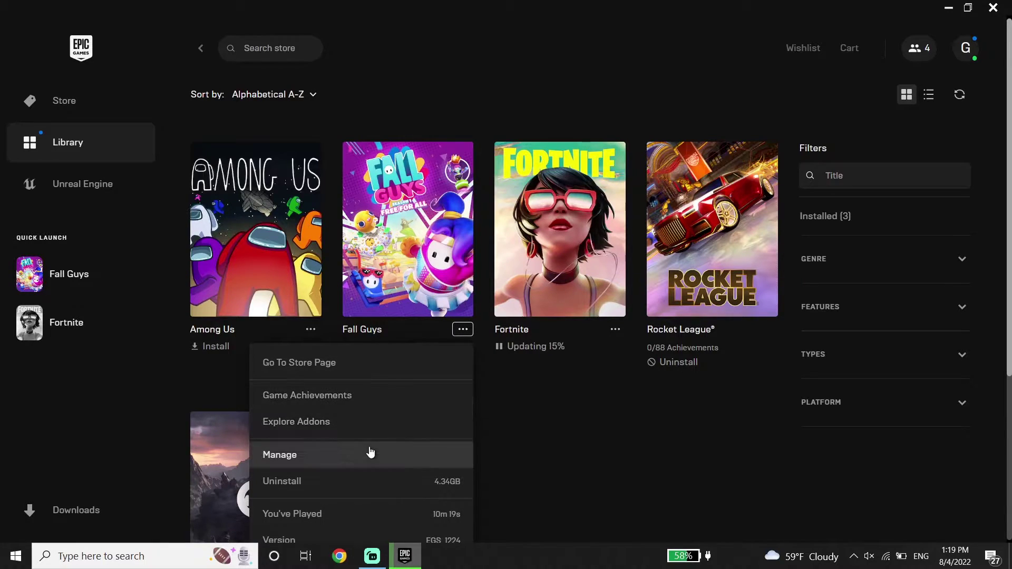
pyautogui.click(369, 454)
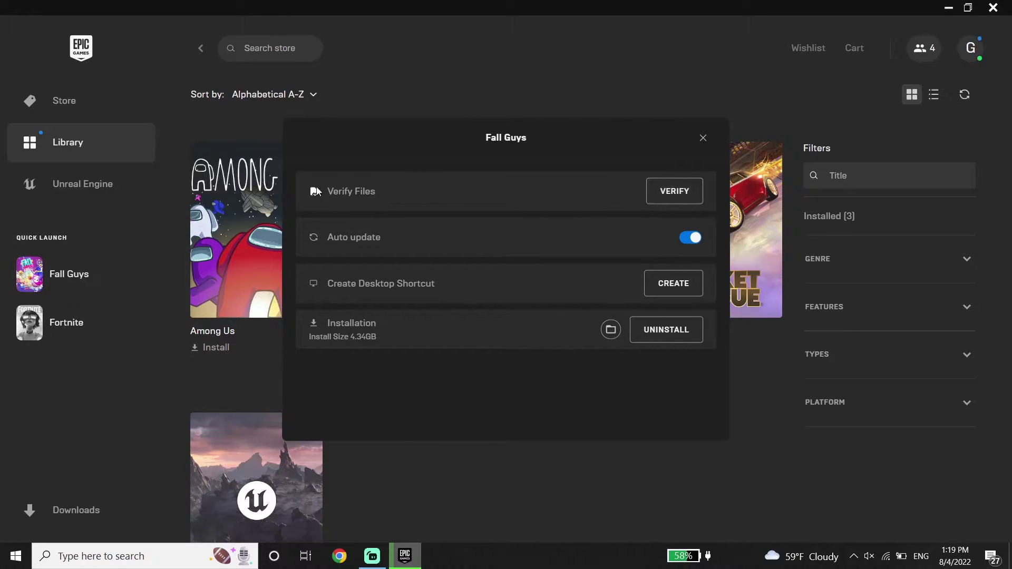
pyautogui.moveTo(329, 191); pyautogui.dragTo(376, 197)
pyautogui.click(706, 145)
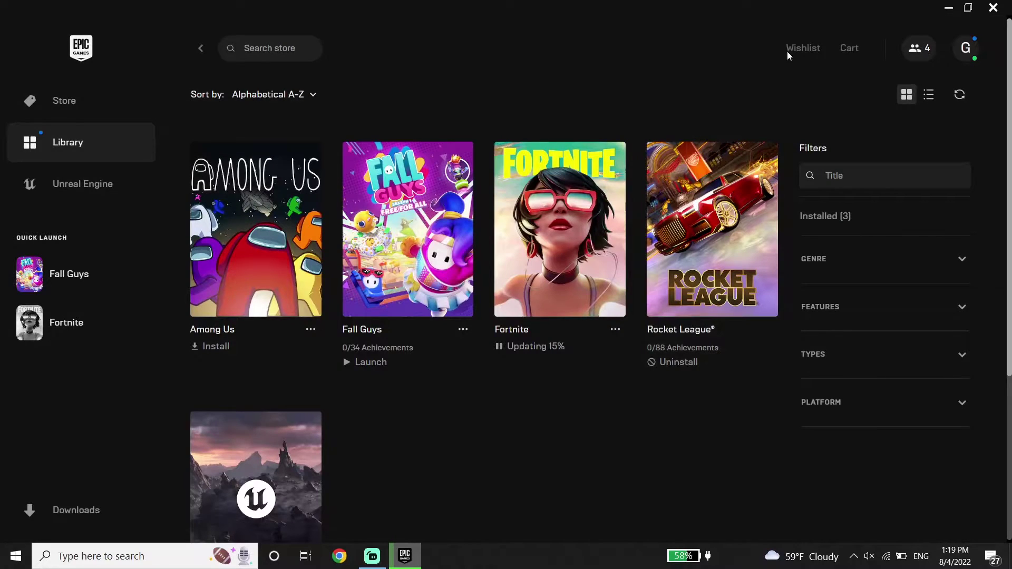
# Step: Close the Epic launcher and start Command Prompt as administrator via search 'comm'
pyautogui.click(994, 7)
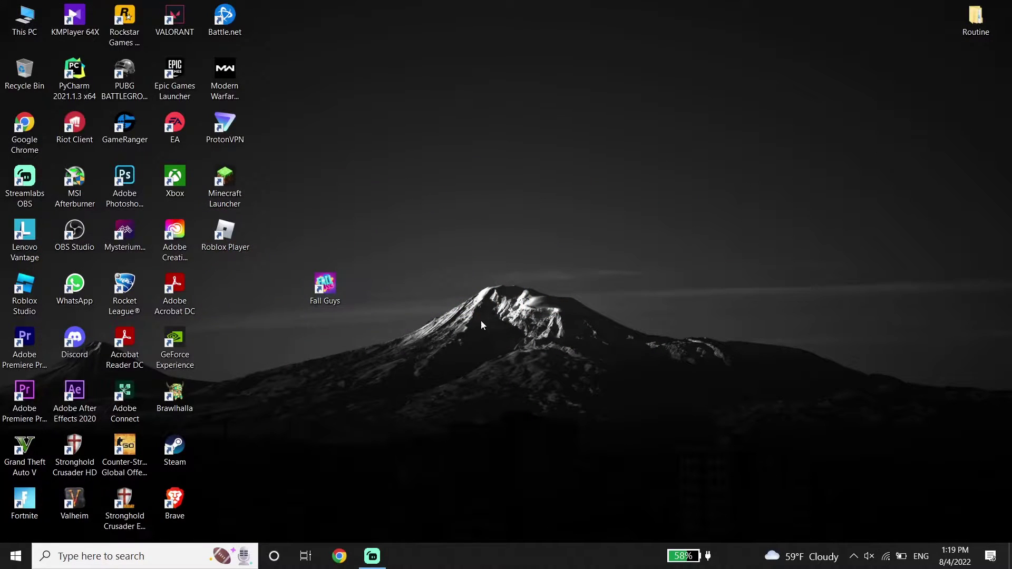
pyautogui.click(180, 559)
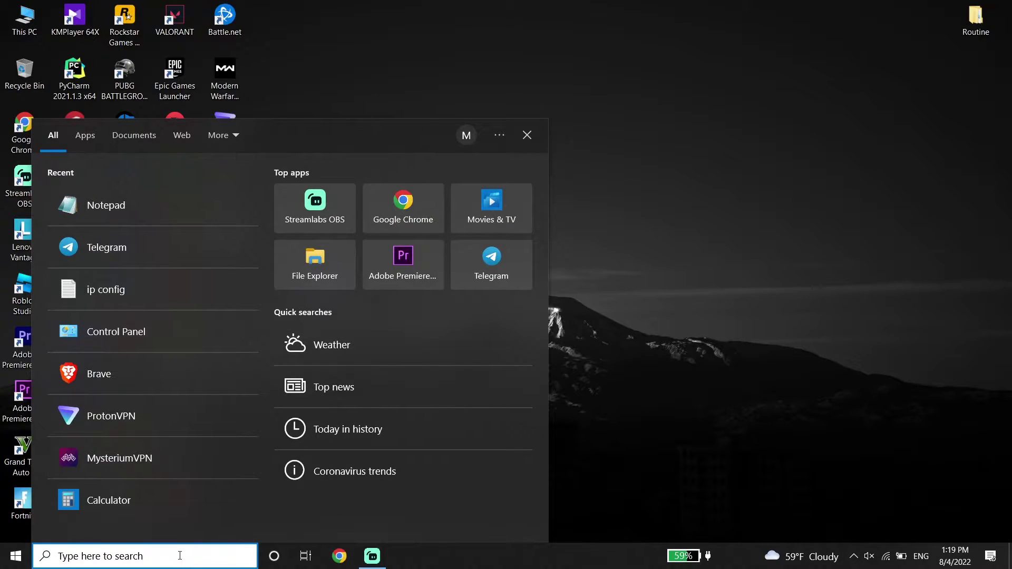
pyautogui.write('comm')
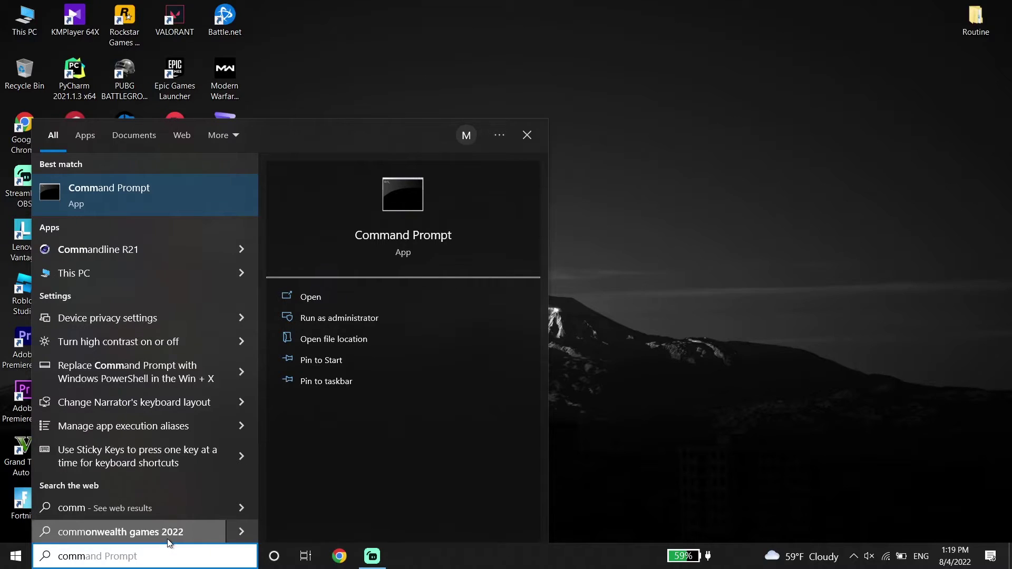
pyautogui.rightClick(146, 205)
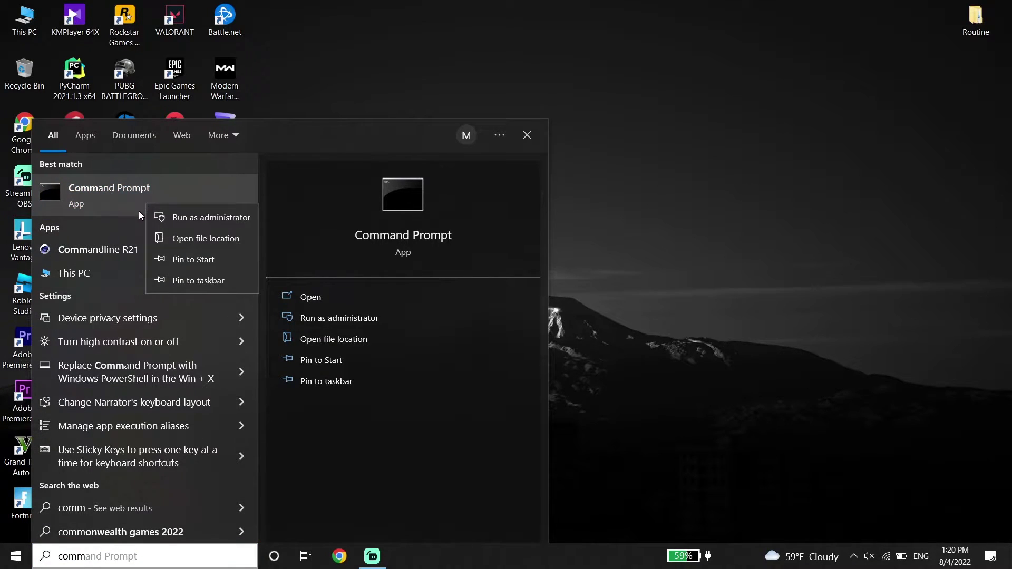
pyautogui.click(204, 221)
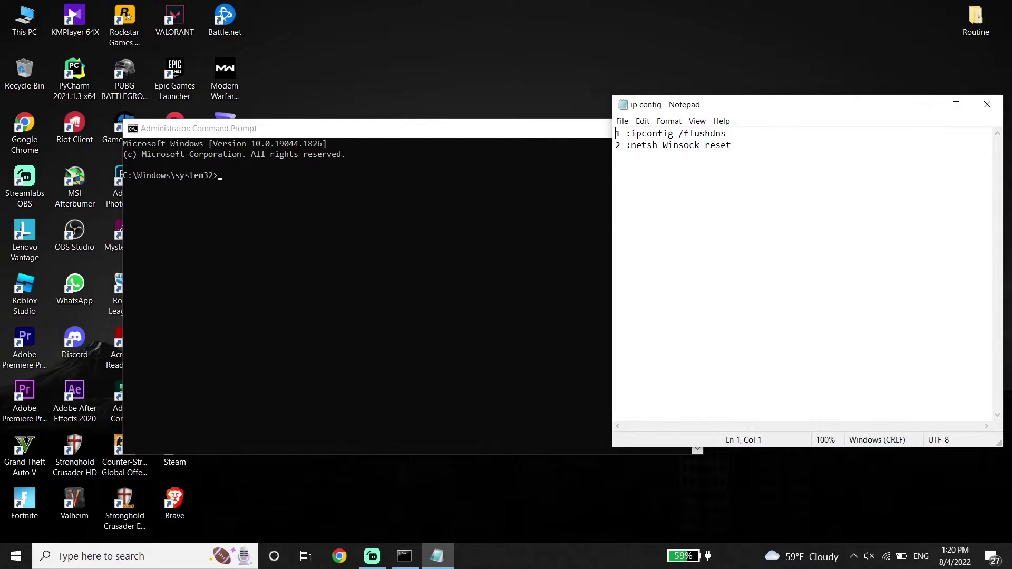
# Step: Copy 'ipconfig /flushdns' from Notepad into the admin console and run it
pyautogui.moveTo(634, 133); pyautogui.dragTo(723, 136)
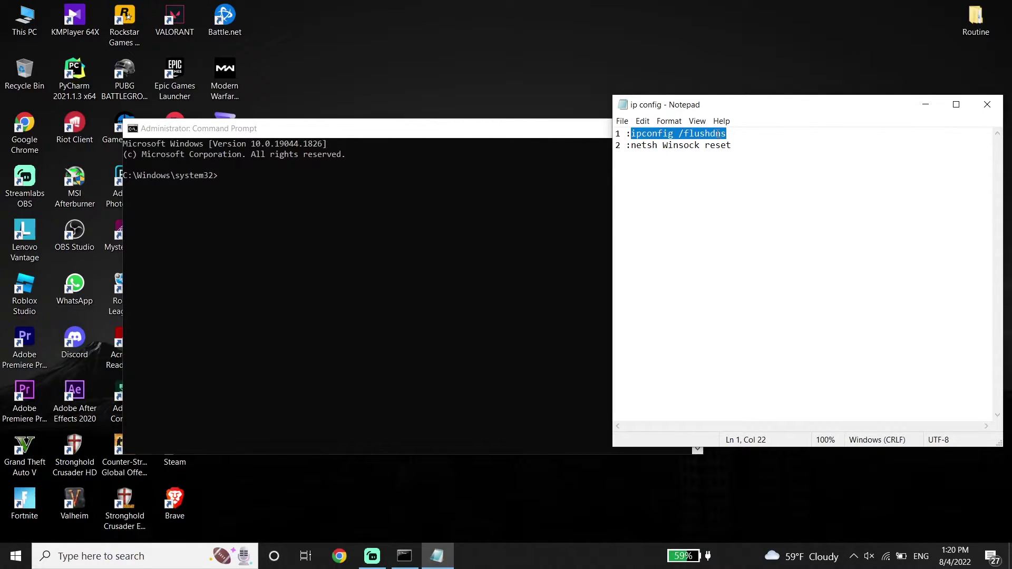
pyautogui.rightClick(719, 134)
pyautogui.click(732, 172)
pyautogui.click(224, 121)
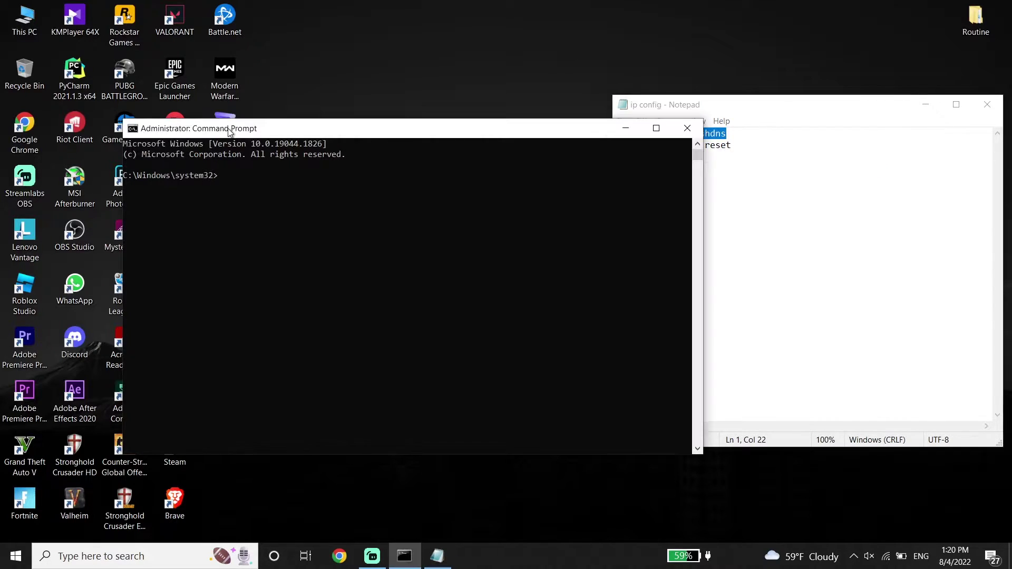
pyautogui.rightClick(219, 179)
pyautogui.press('Return')
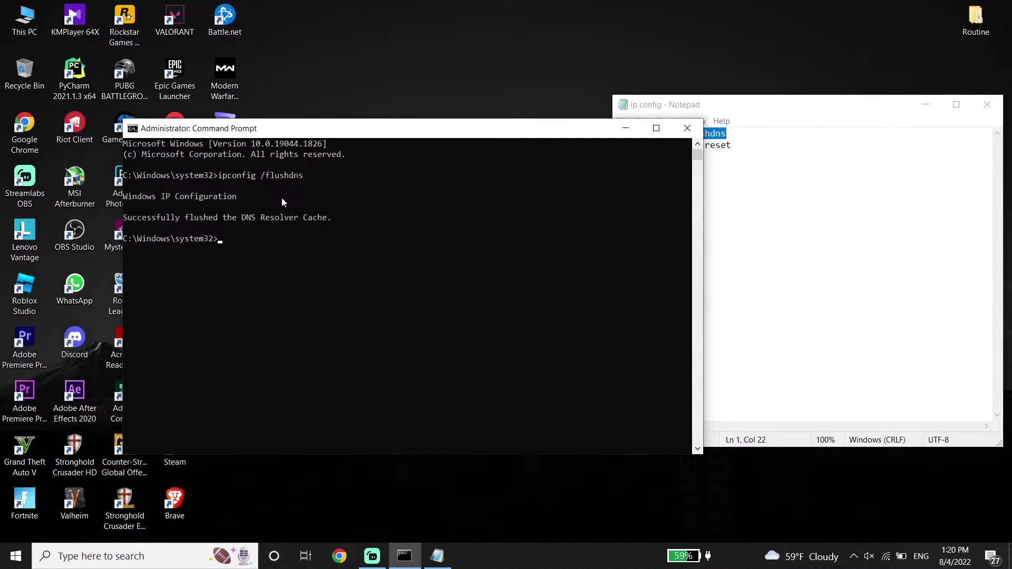
# Step: Copy and run 'netsh Winsock reset', then close the console with 'Exit'
pyautogui.click(753, 232)
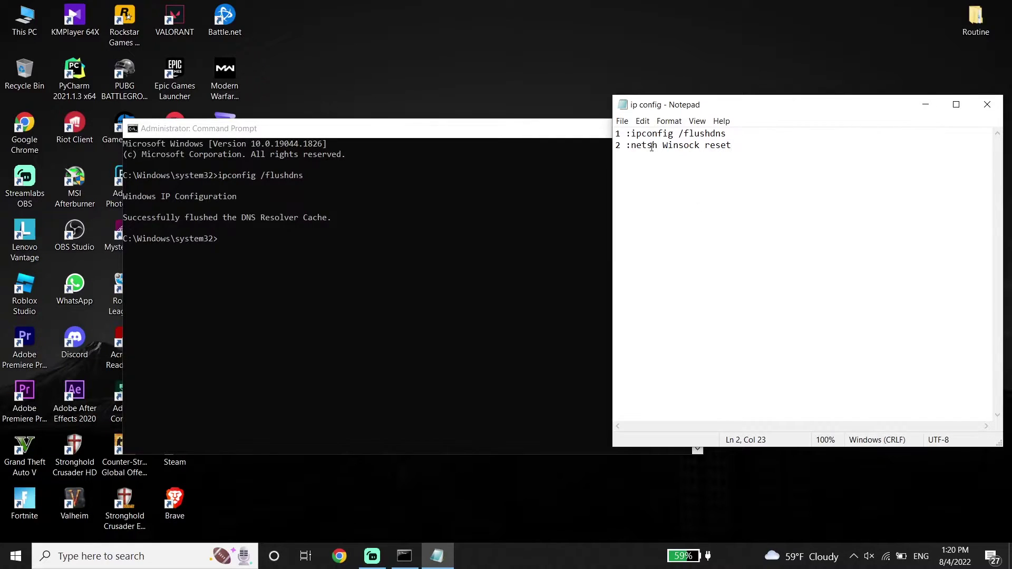
pyautogui.moveTo(633, 143); pyautogui.dragTo(732, 146)
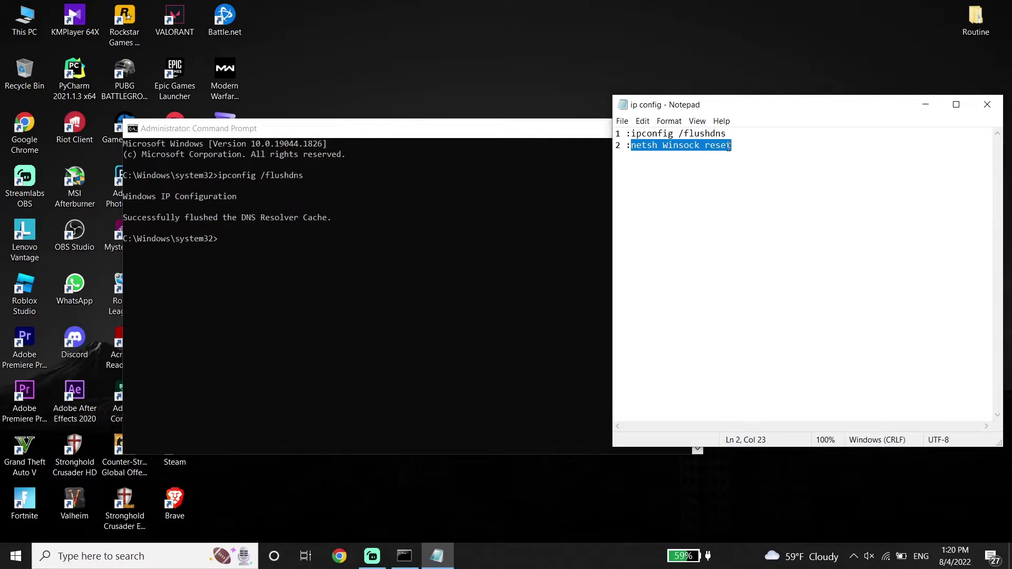
pyautogui.rightClick(732, 153)
pyautogui.click(751, 185)
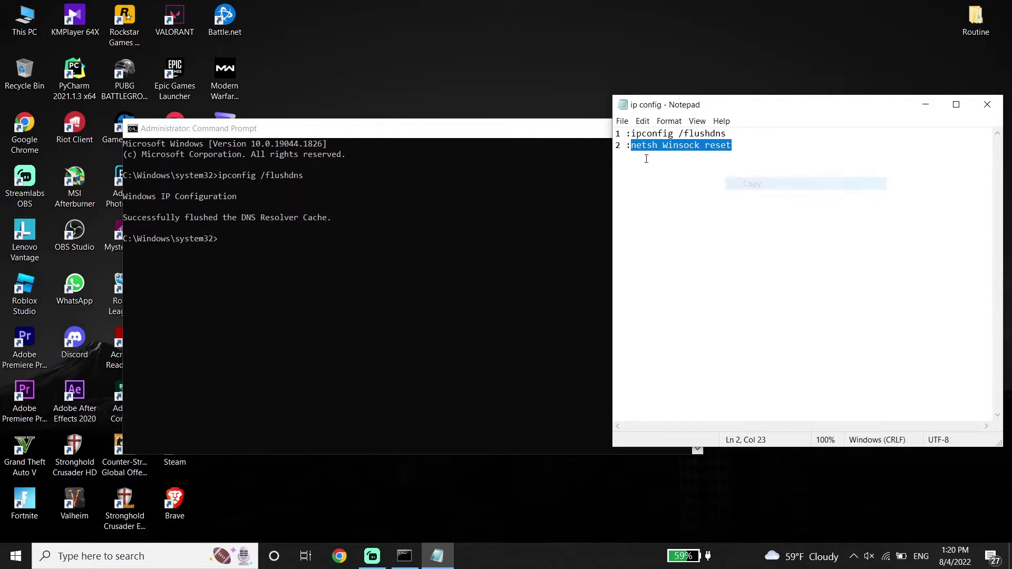
pyautogui.click(457, 130)
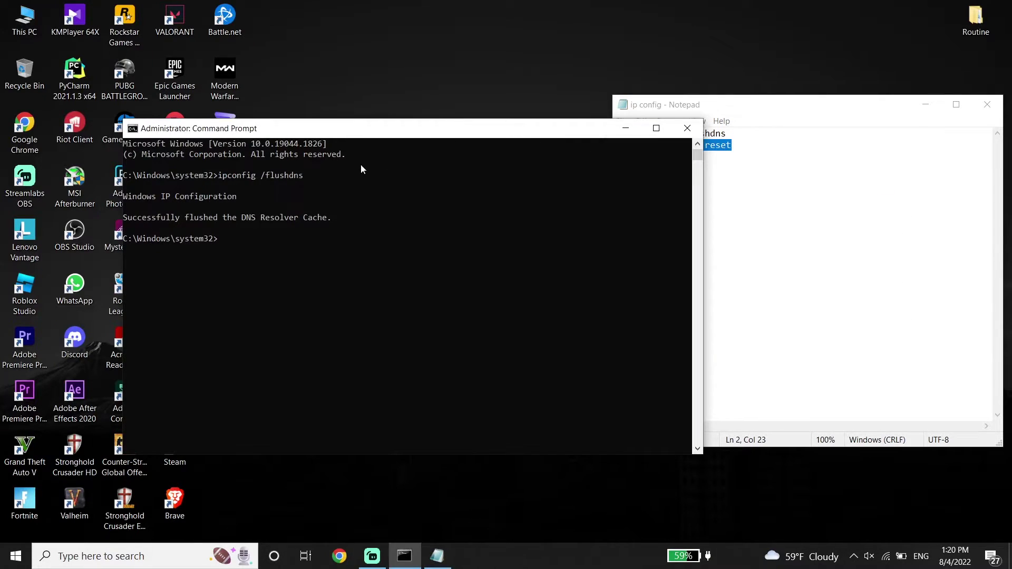
pyautogui.rightClick(222, 246)
pyautogui.press('Return')
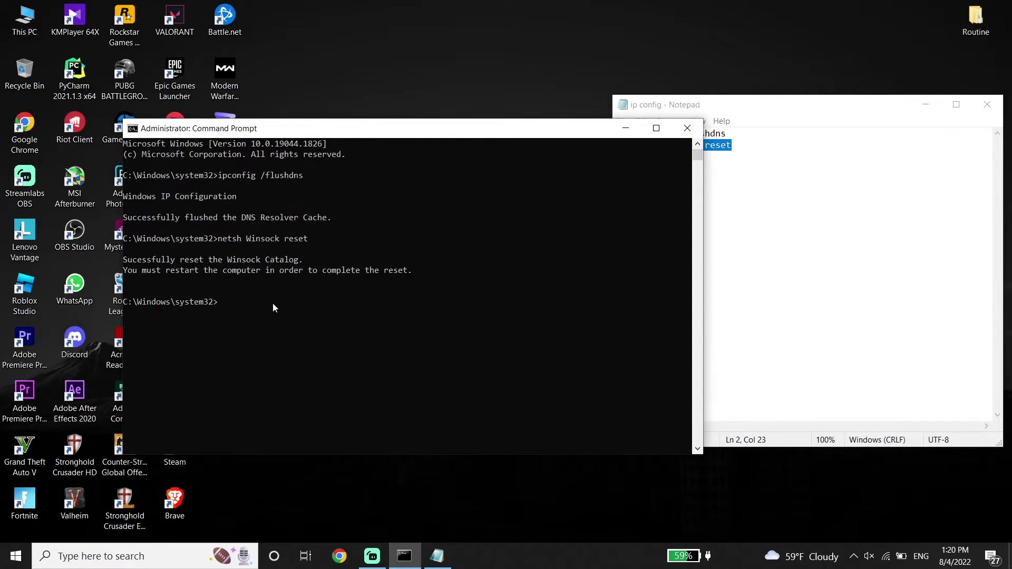
pyautogui.write('Exit')
pyautogui.press('Return')
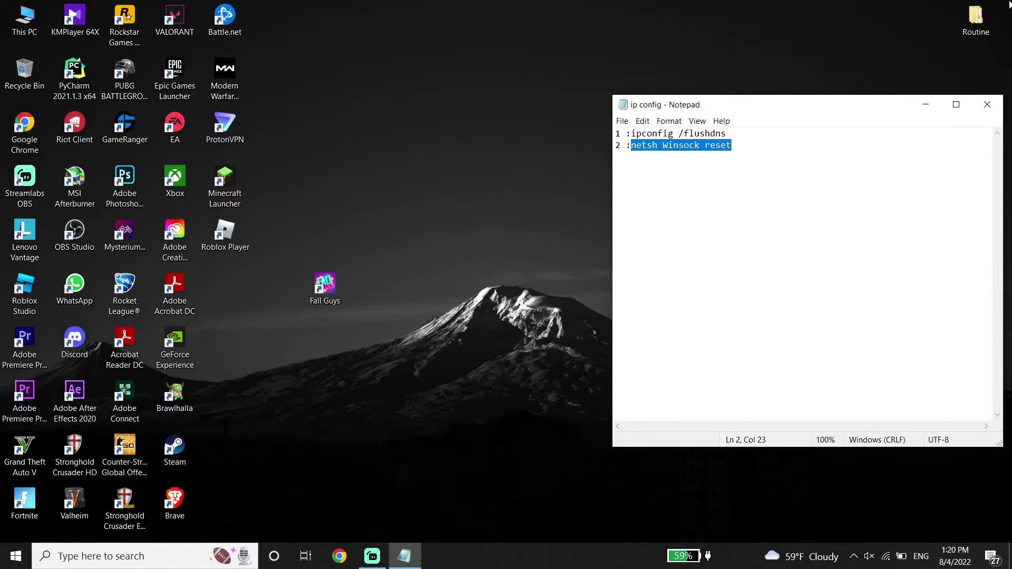
pyautogui.click(988, 105)
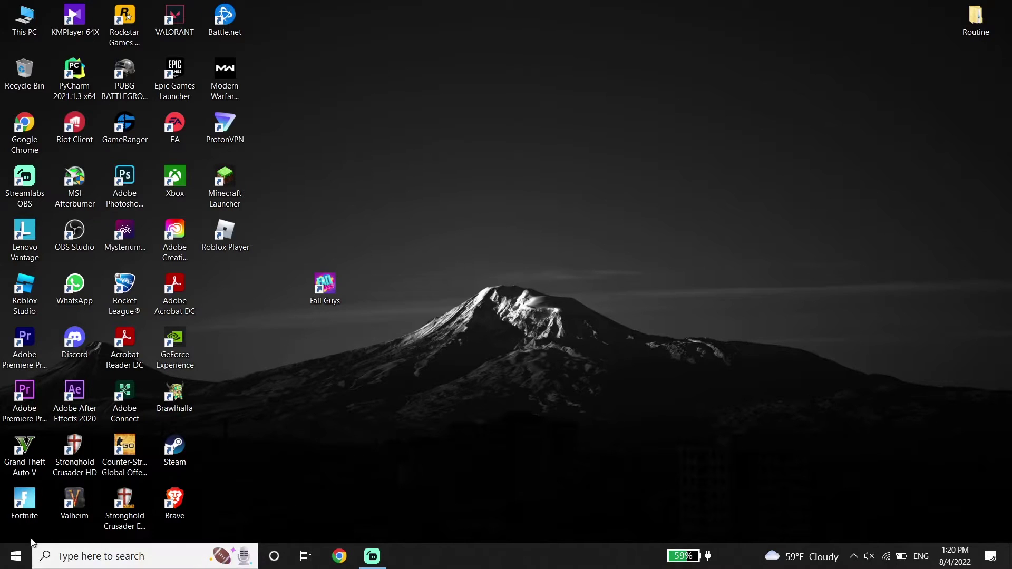
pyautogui.click(16, 555)
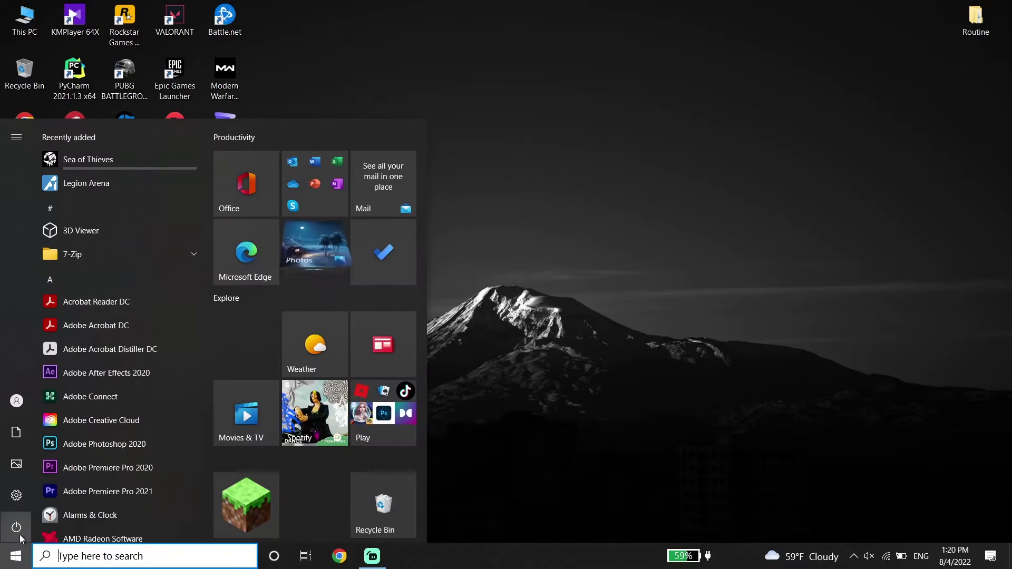
pyautogui.click(21, 534)
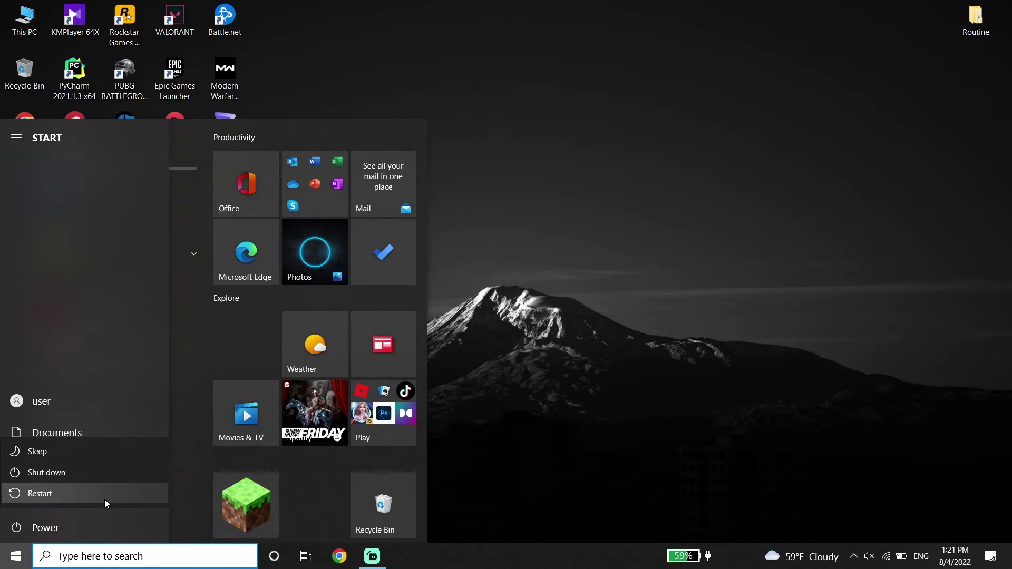
pyautogui.click(589, 297)
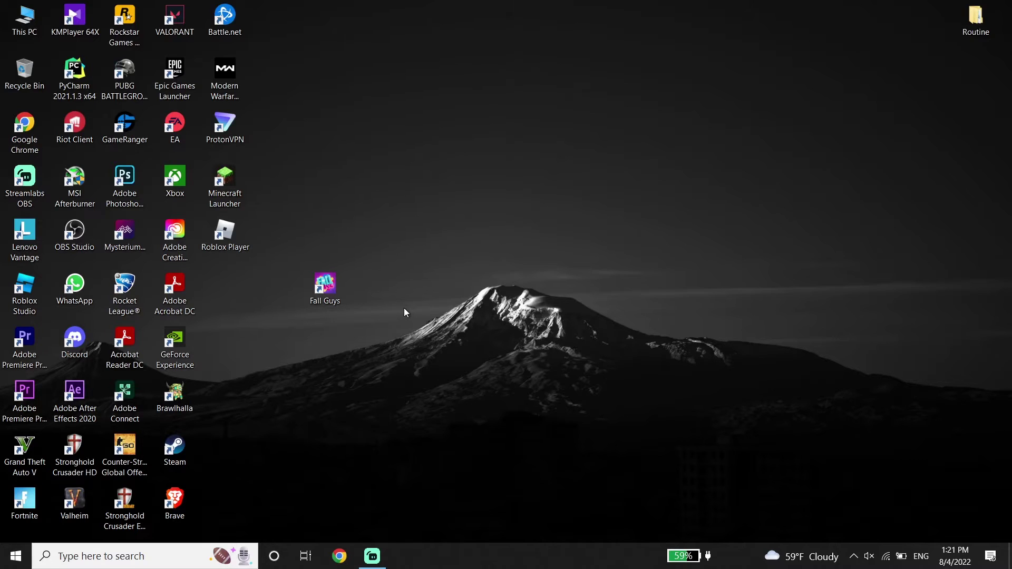
# Step: Open Control Panel's Network and Internet, then Network and Sharing Center
pyautogui.click(199, 556)
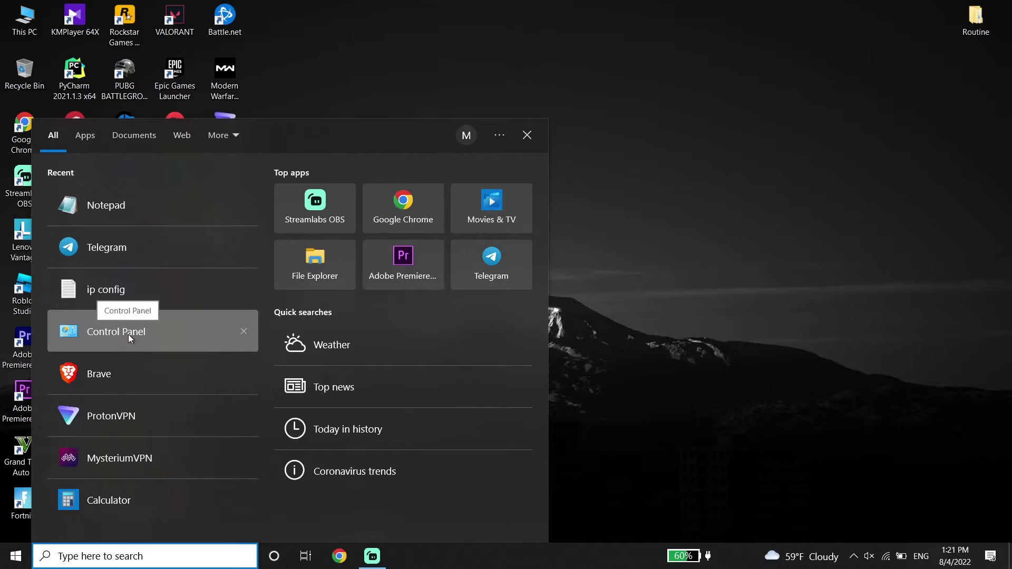
pyautogui.click(128, 334)
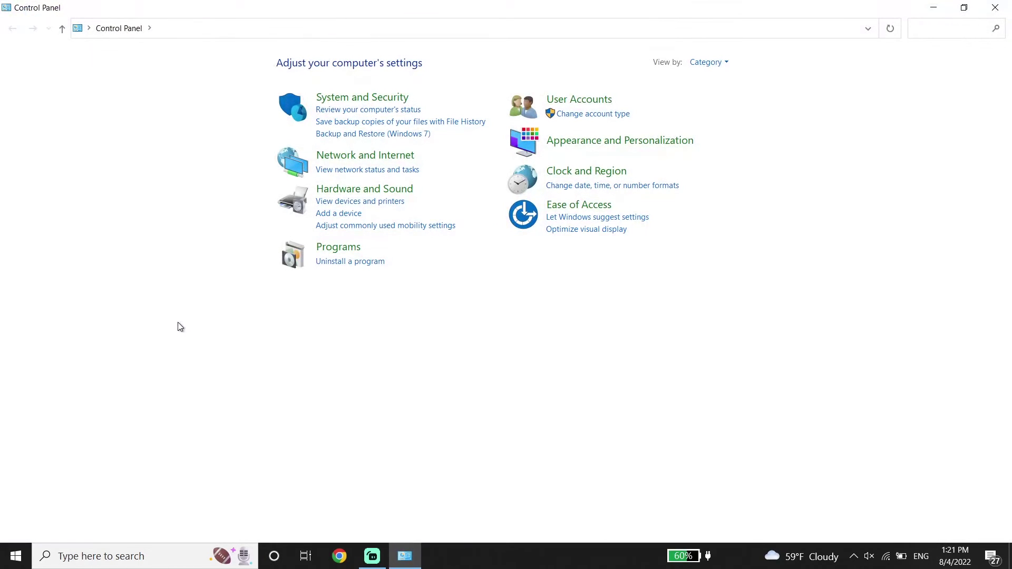
pyautogui.click(356, 157)
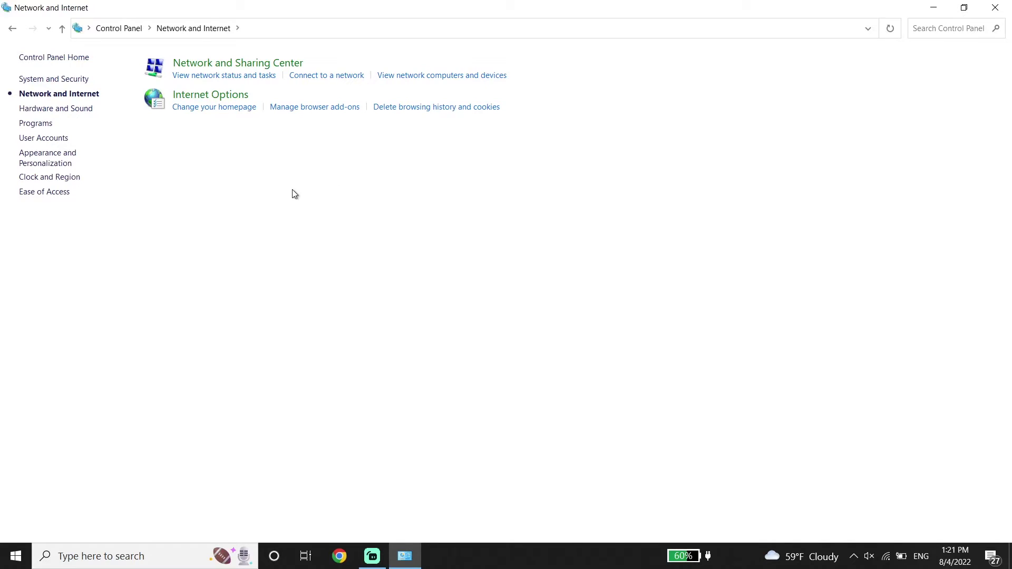
pyautogui.click(246, 64)
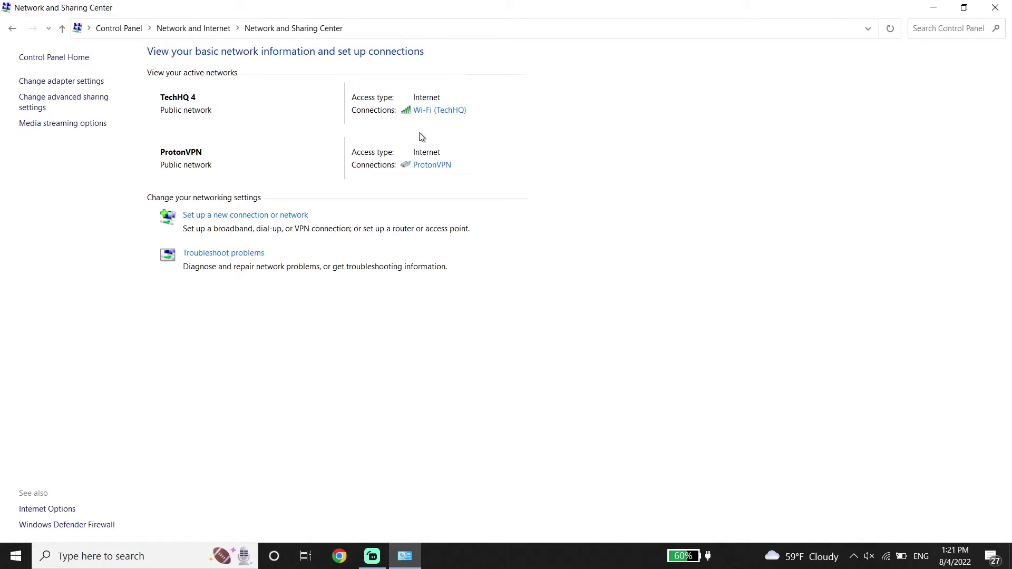
# Step: Open the Internet Protocol Version 4 properties of the TechHQ Wi-Fi adapter
pyautogui.click(441, 111)
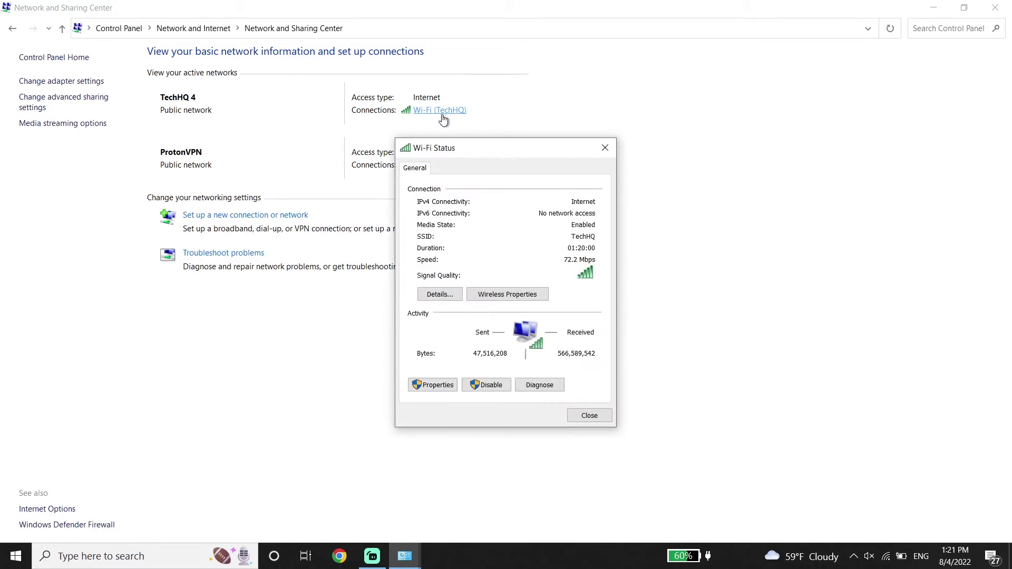
pyautogui.click(431, 386)
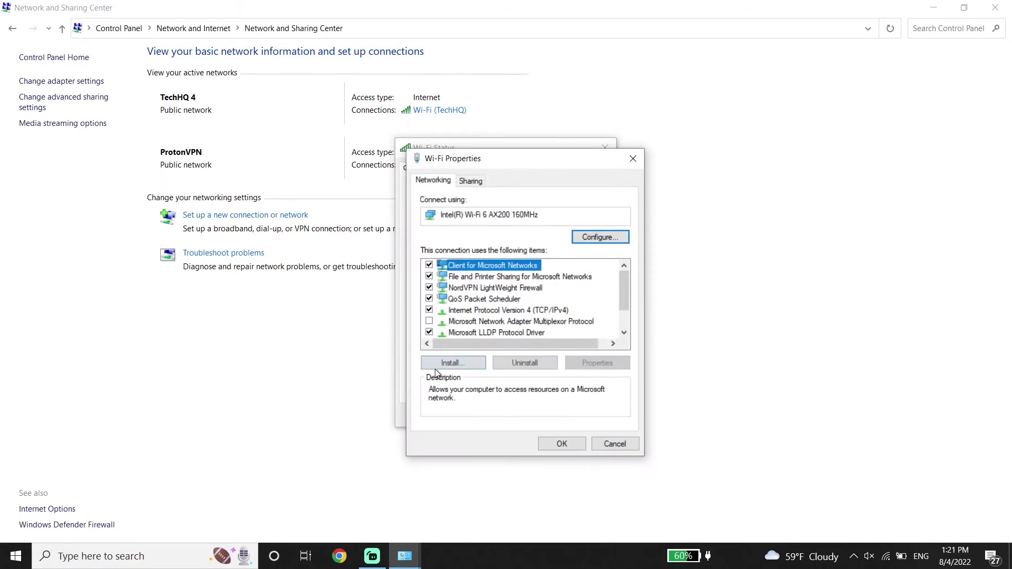
pyautogui.click(484, 310)
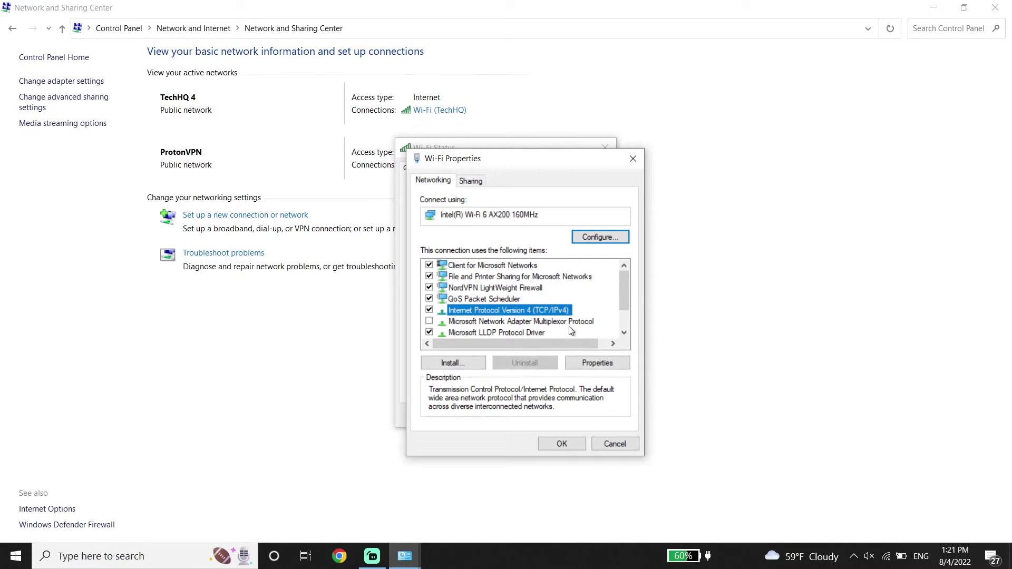
pyautogui.click(591, 363)
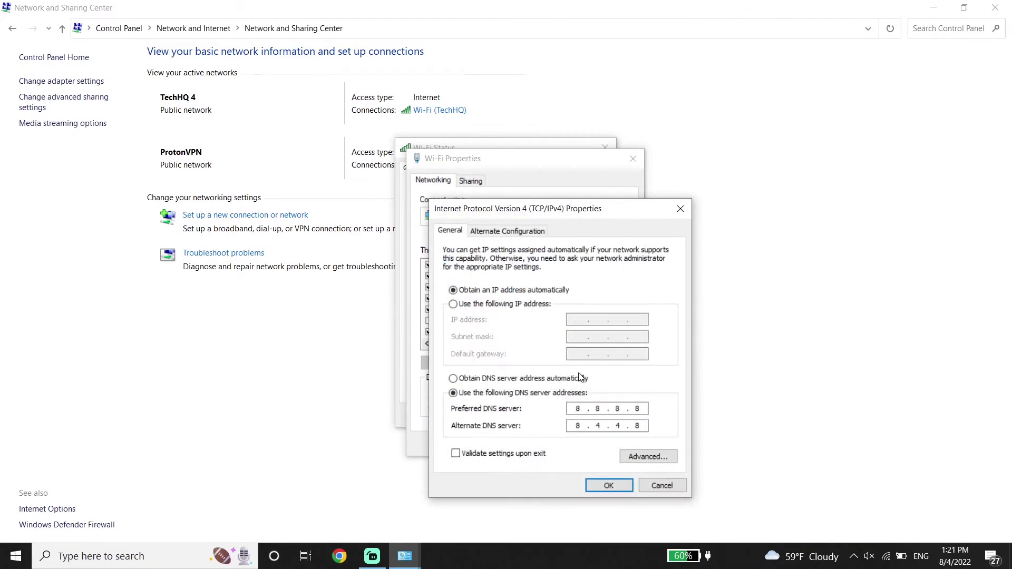
# Step: Enter manual DNS servers: preferred 8.8.8.8, alternate 8.4.4.8
pyautogui.click(483, 384)
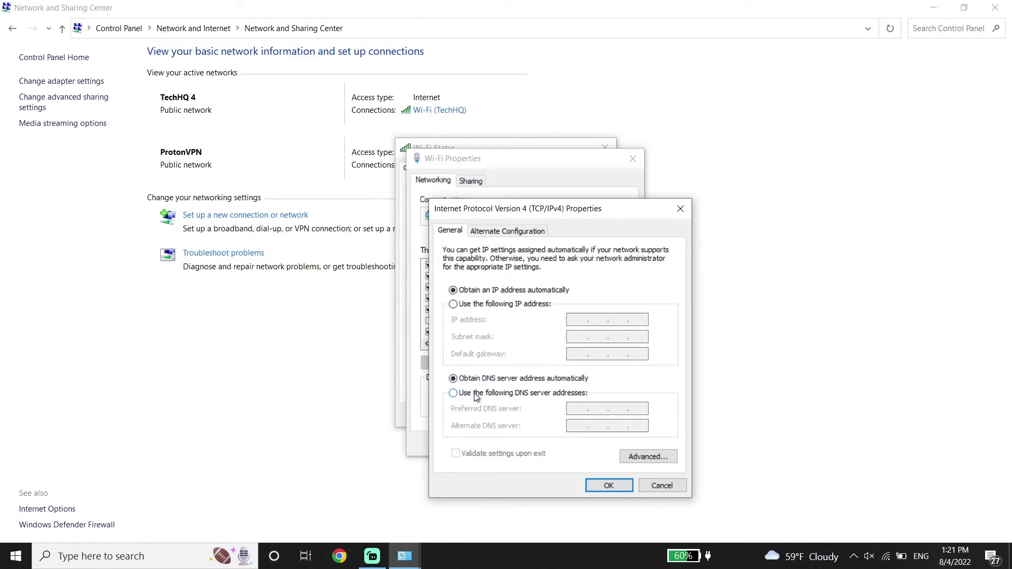
pyautogui.click(477, 397)
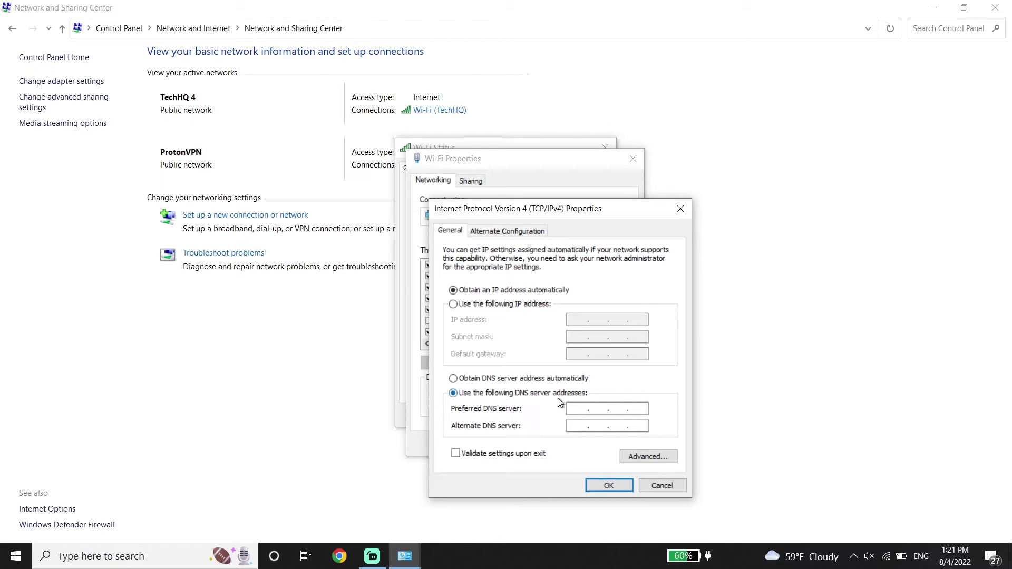
pyautogui.click(576, 409)
pyautogui.write('8.8.8.8')
pyautogui.click(577, 425)
pyautogui.write('8.4.4.8')
# Step: Confirm the DNS change, close all network windows, and move Fall Guys beside Roblox Player
pyautogui.click(599, 485)
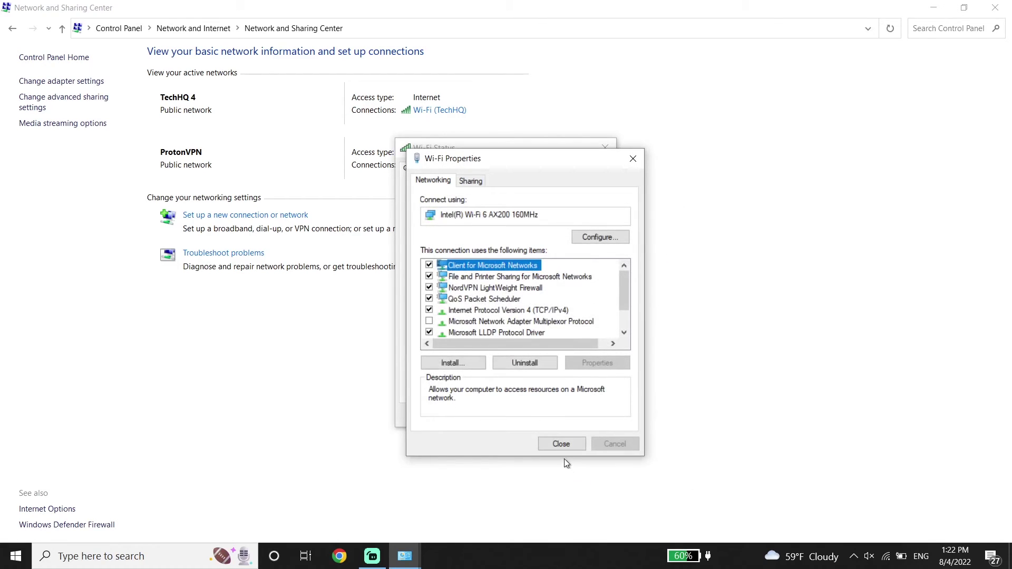
pyautogui.click(561, 444)
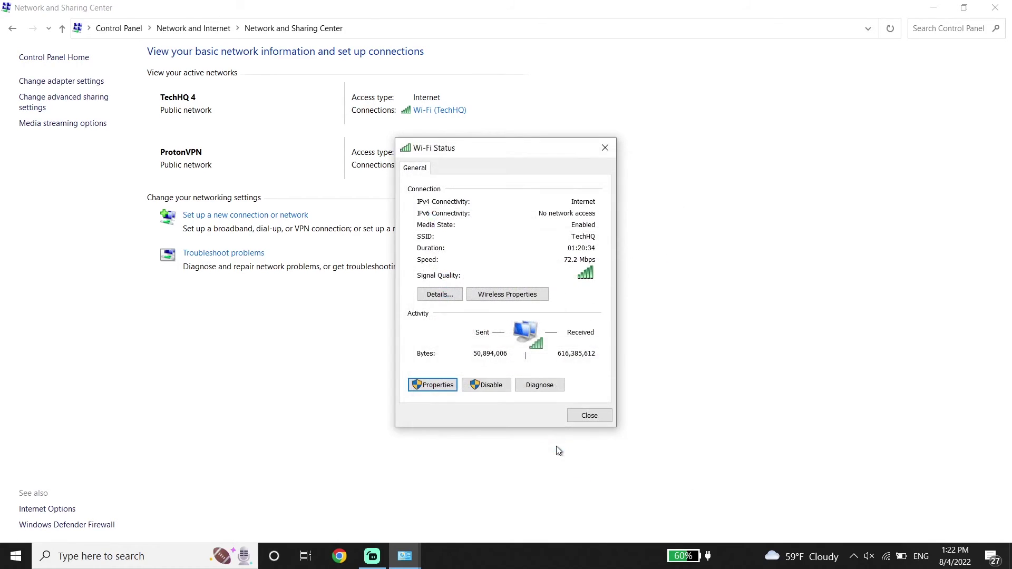
pyautogui.click(585, 415)
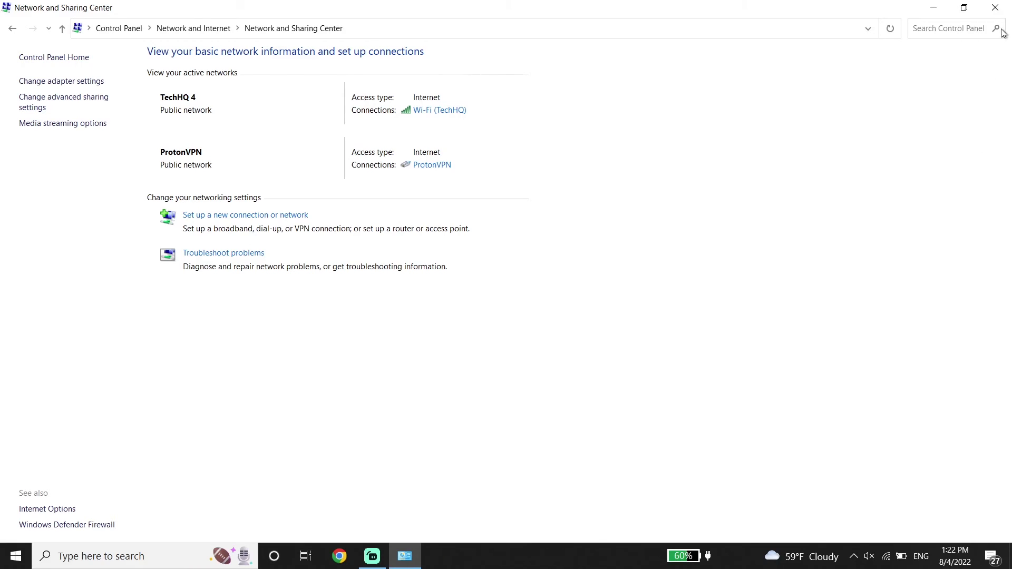
pyautogui.click(995, 7)
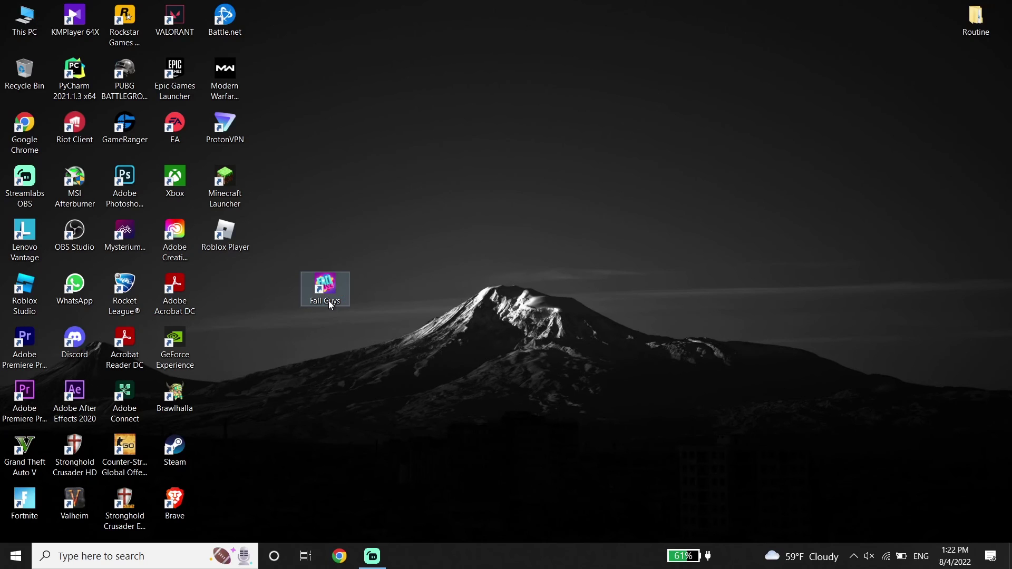
pyautogui.moveTo(330, 305); pyautogui.dragTo(220, 316)
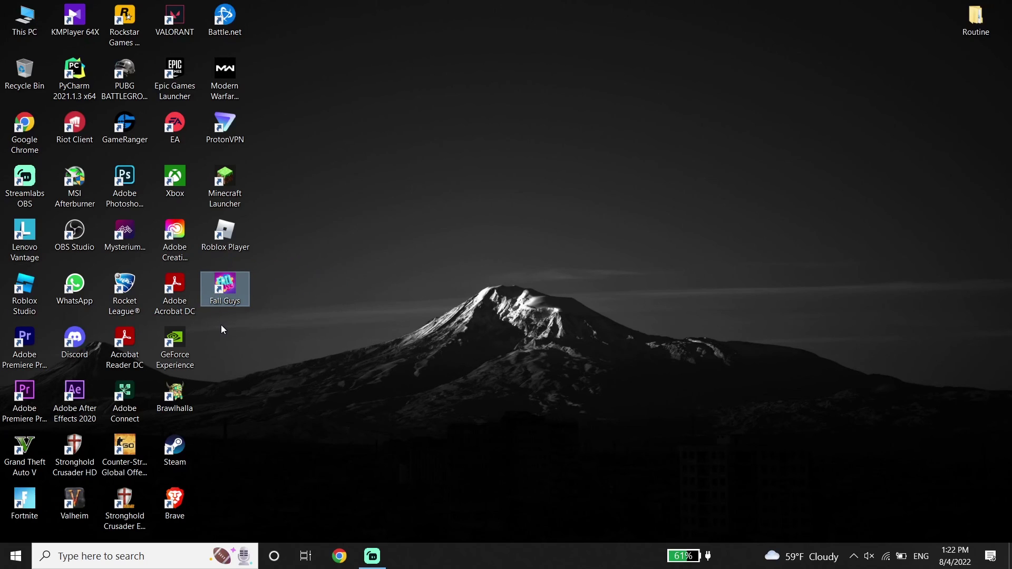